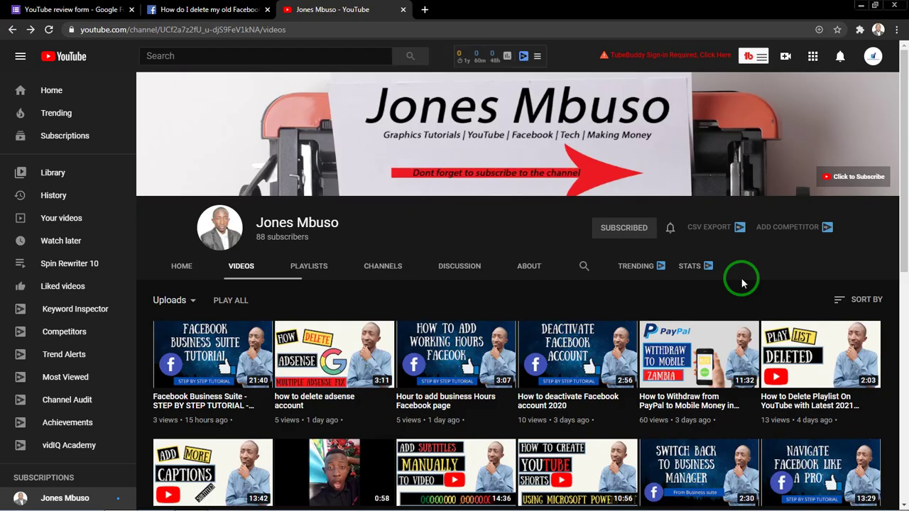
Use the Create (camera-plus) icon in the top bar to reveal the Upload video and Go live options.
click(784, 60)
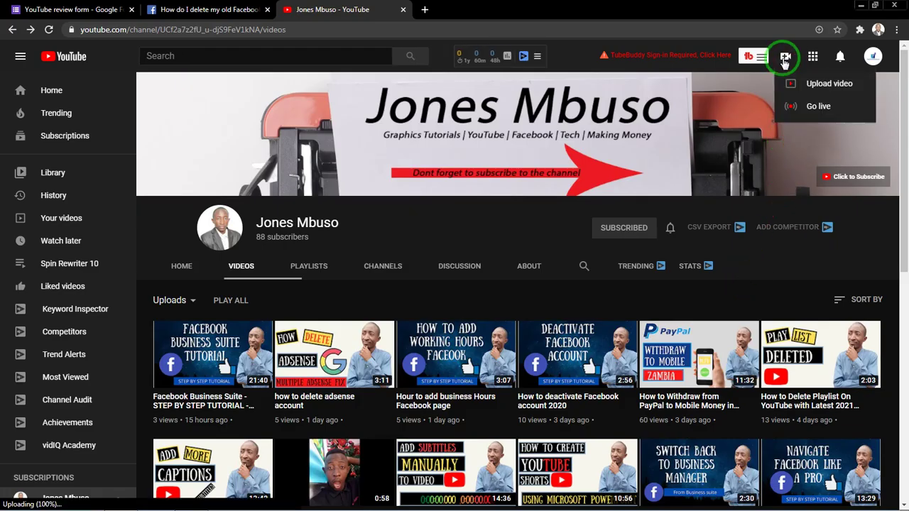
click(806, 107)
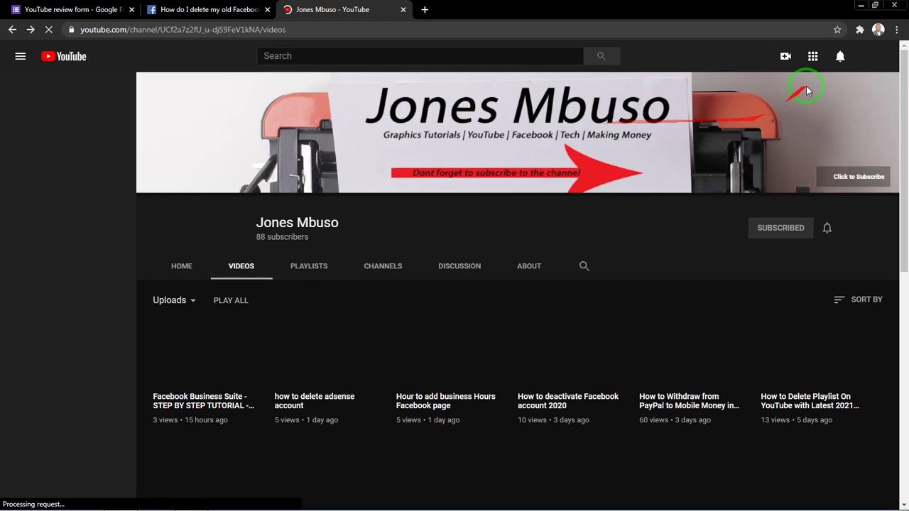
Go from the profile avatar's account menu to YouTube Studio's Channel dashboard.
click(873, 56)
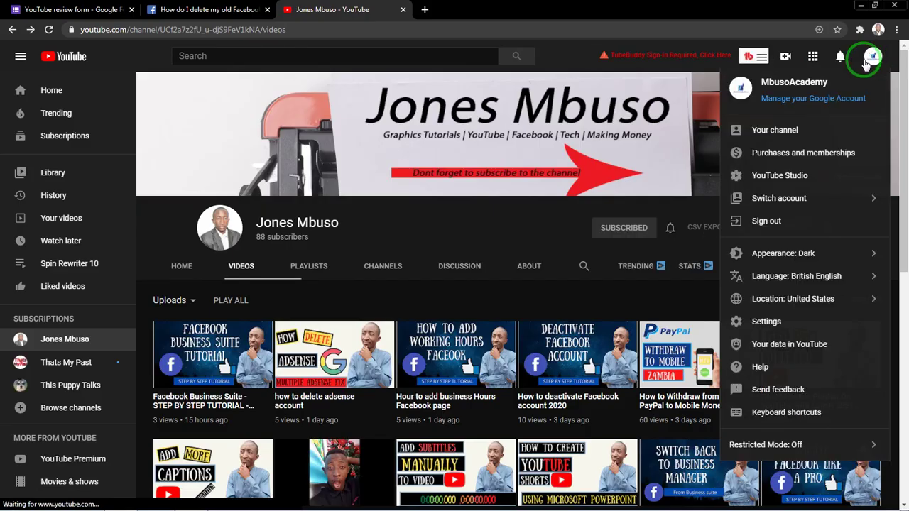
click(772, 176)
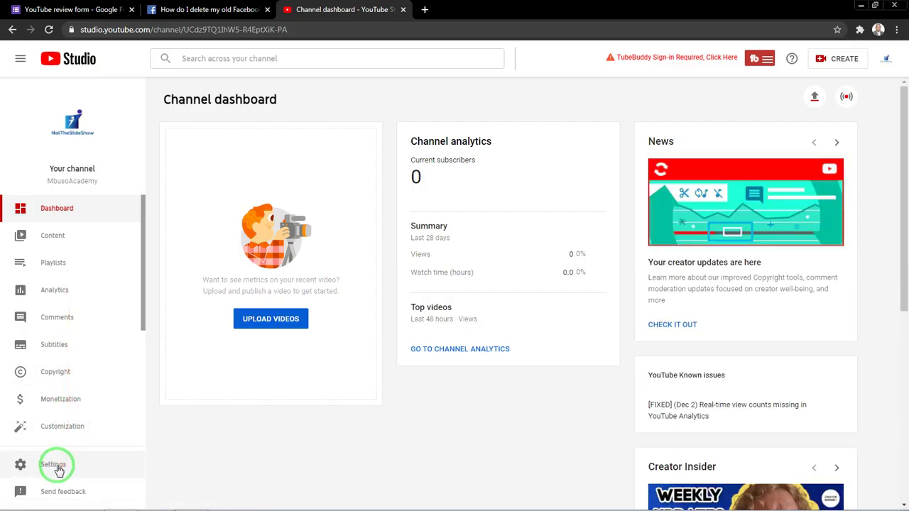
In Settings > Channel > Feature eligibility, expand 'Features that require phone verification'.
click(57, 467)
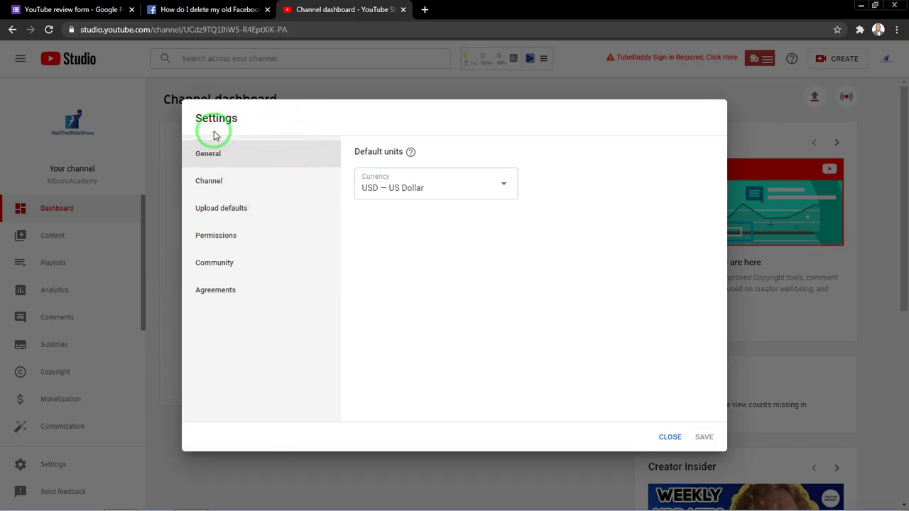
click(210, 182)
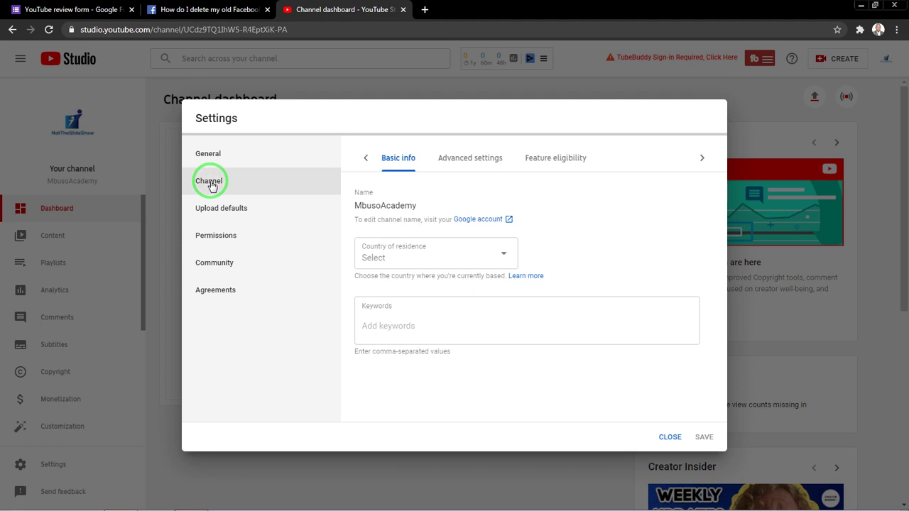
click(534, 157)
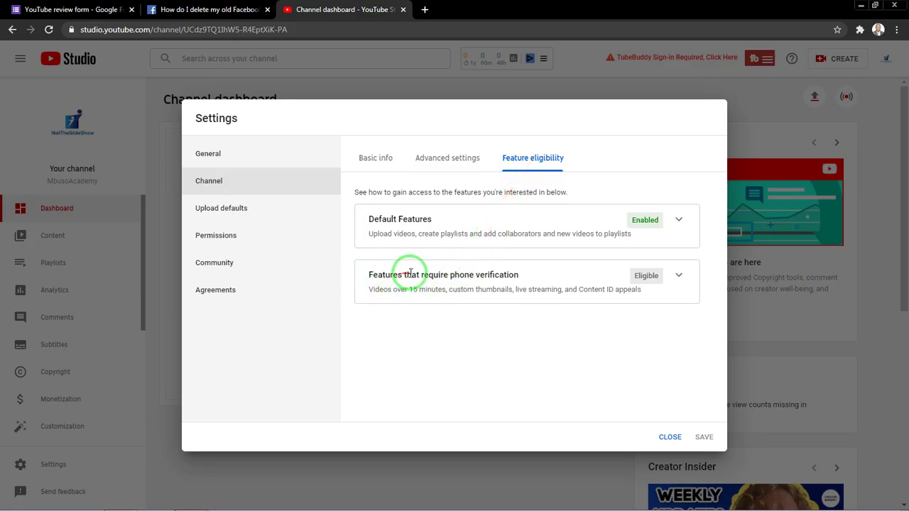
drag(450, 280, 515, 279)
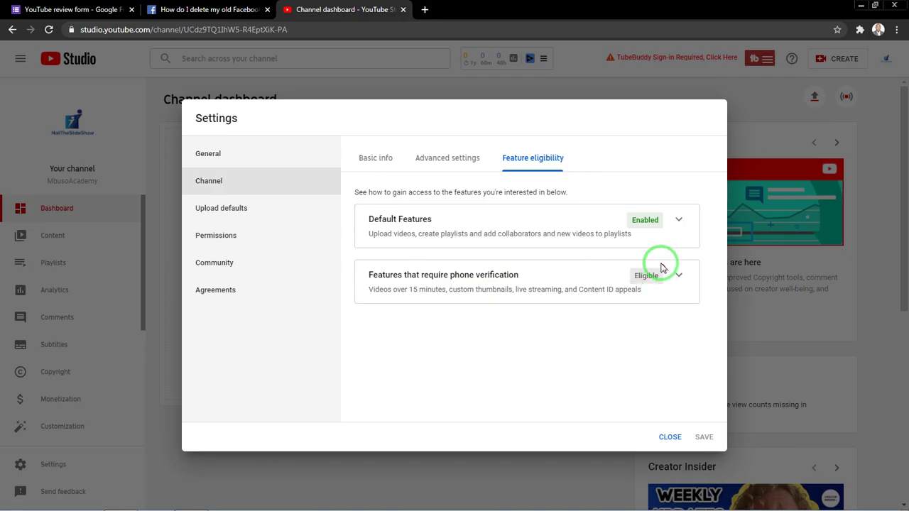
mouse_move(659, 266)
mouse_down()
mouse_move(586, 271)
mouse_move(625, 277)
mouse_up()
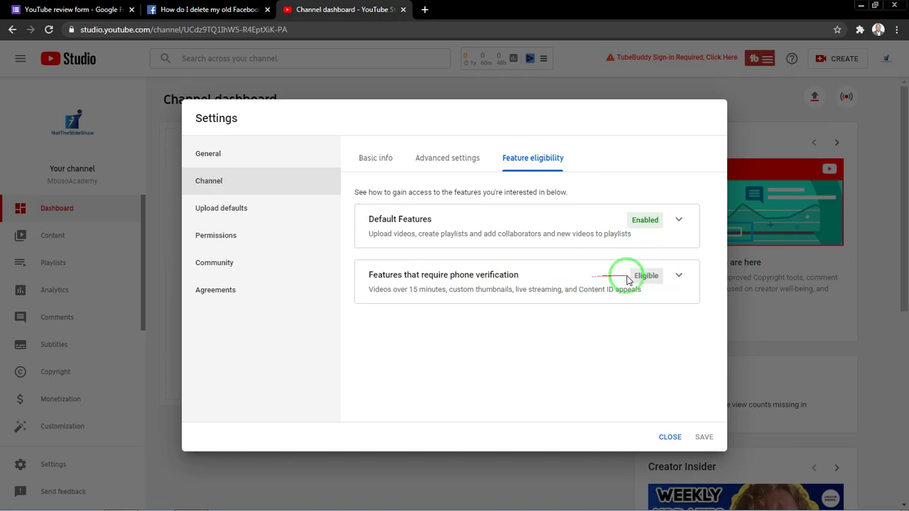
click(677, 277)
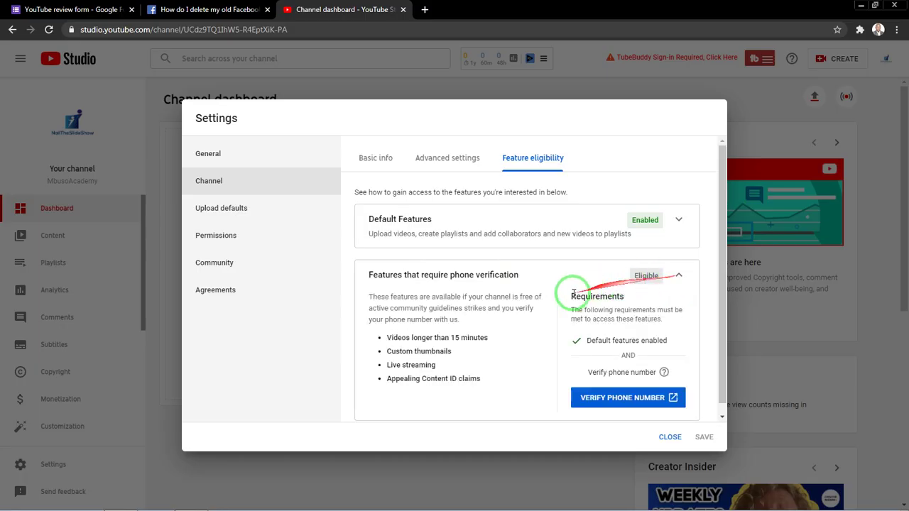
drag(532, 304, 806, 503)
click(824, 501)
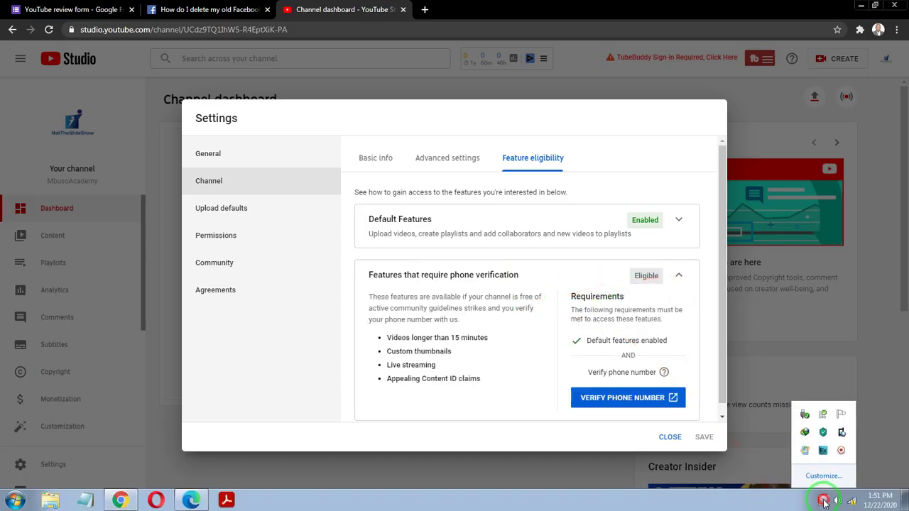
click(840, 452)
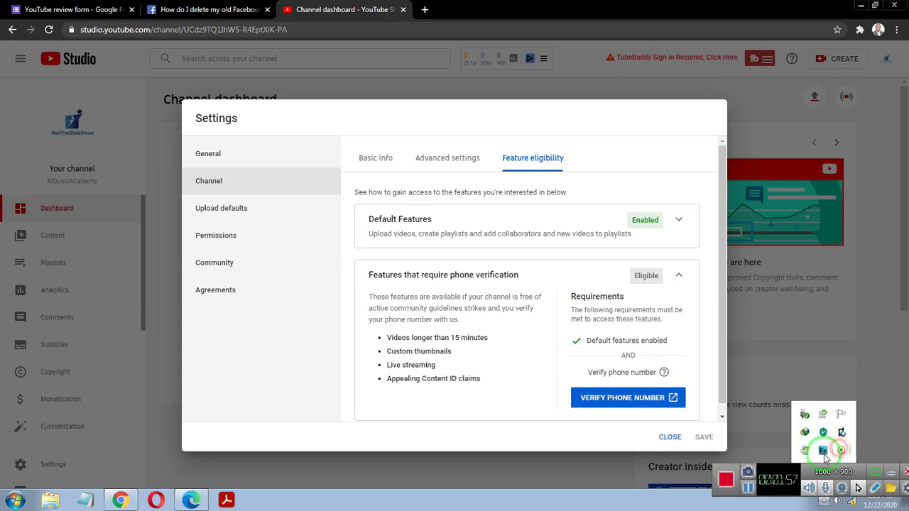
click(749, 489)
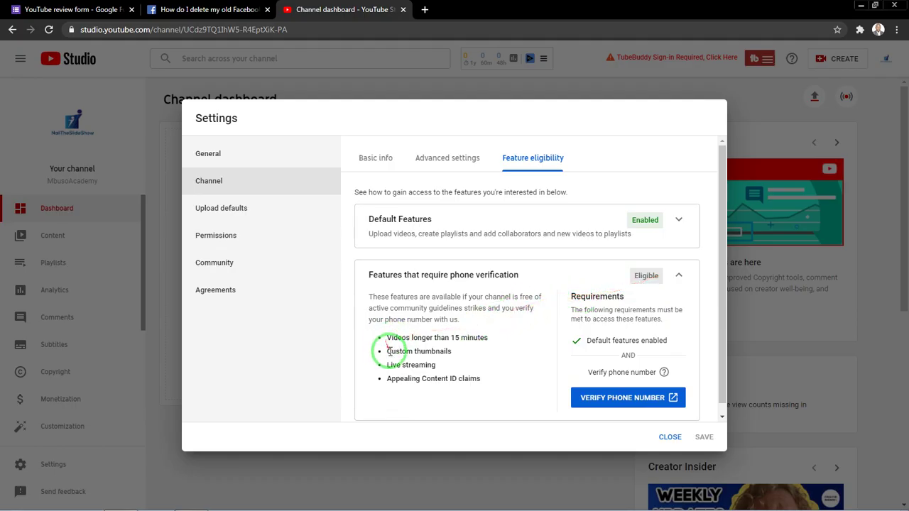
drag(384, 368, 458, 364)
click(458, 364)
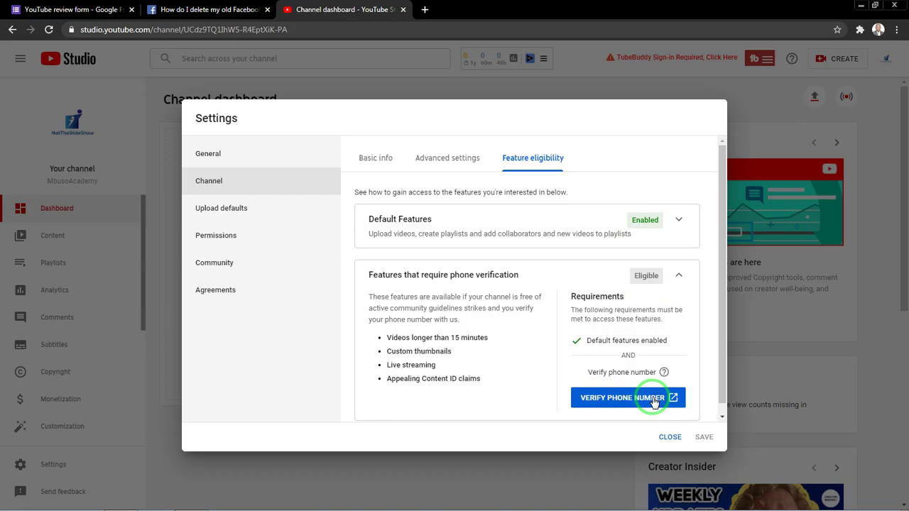
Start phone verification with Zambia and text-message delivery, then submit the phone number.
click(654, 400)
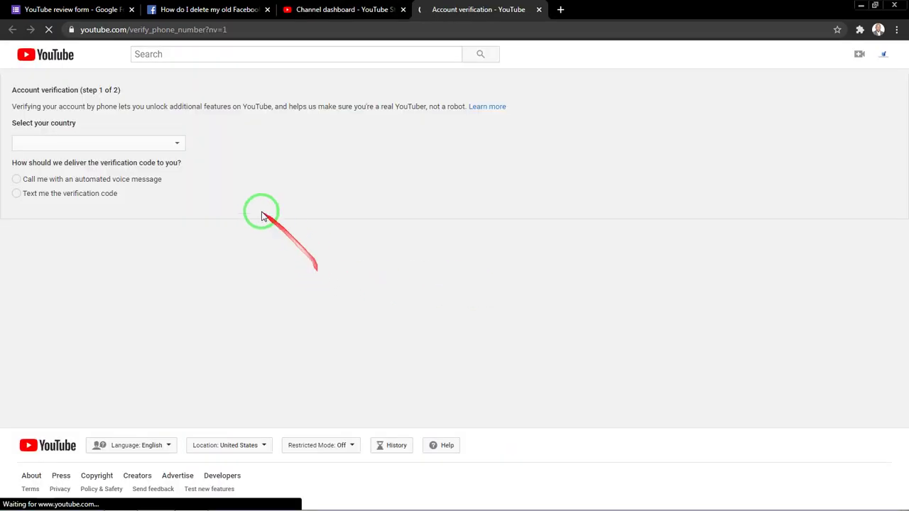
click(144, 147)
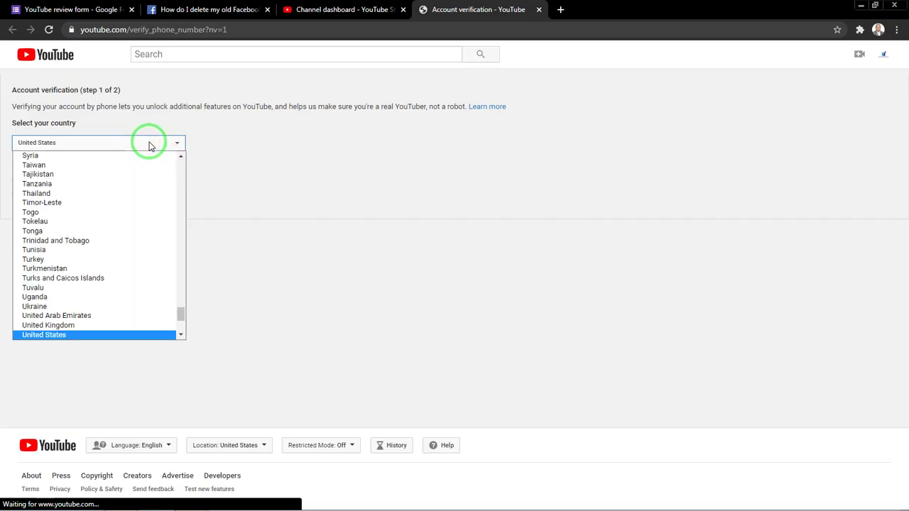
scroll(125, 223, down, 4)
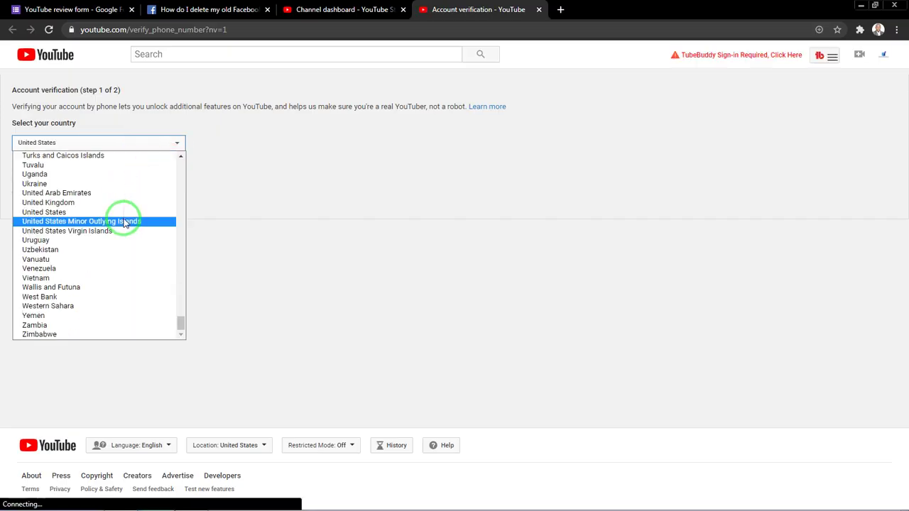
click(39, 326)
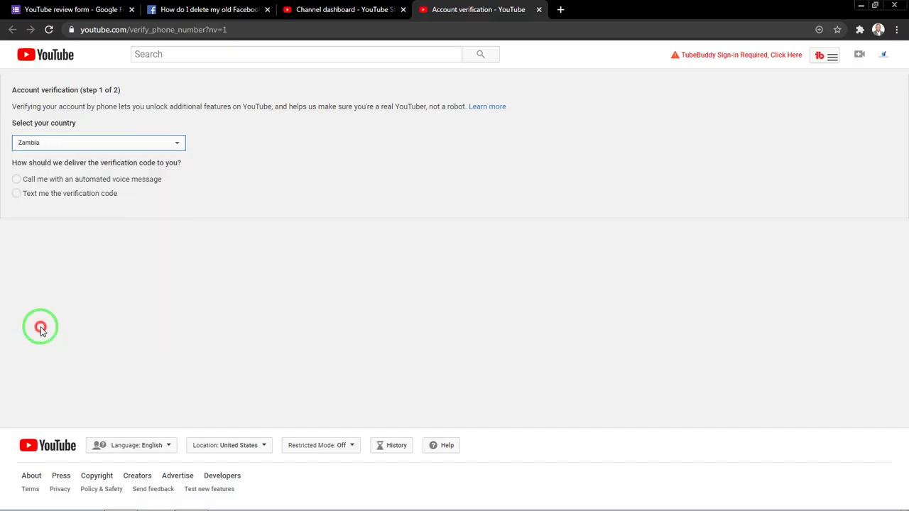
click(15, 193)
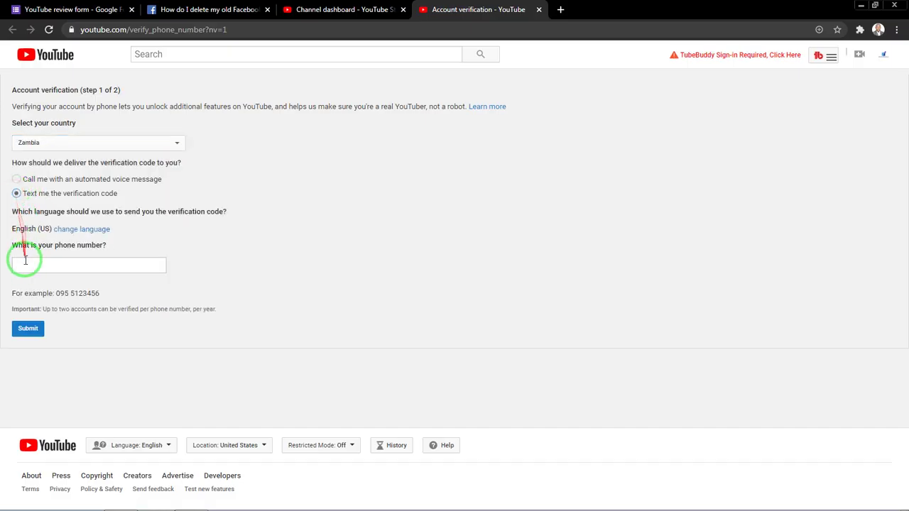
click(23, 265)
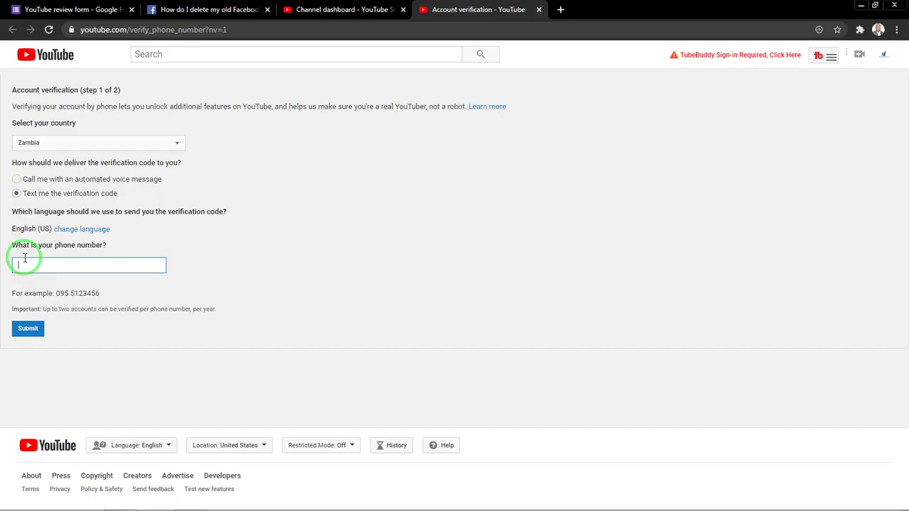
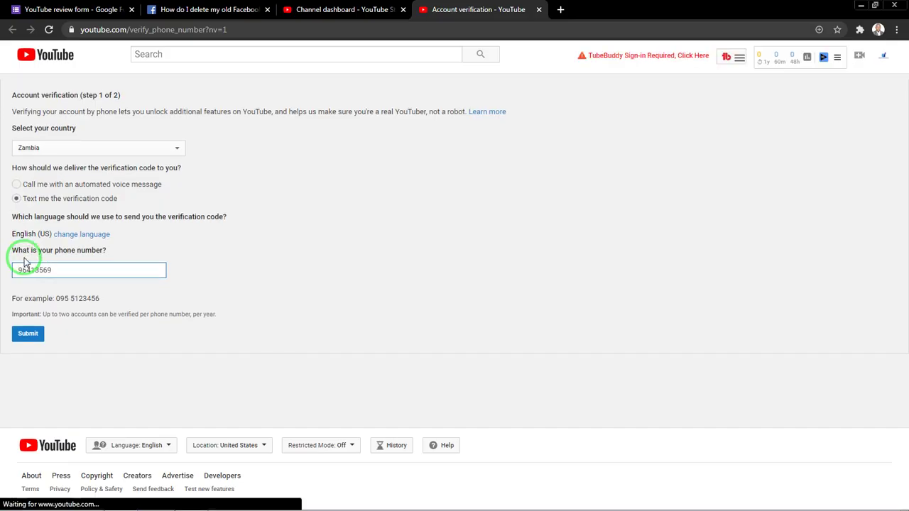
click(29, 334)
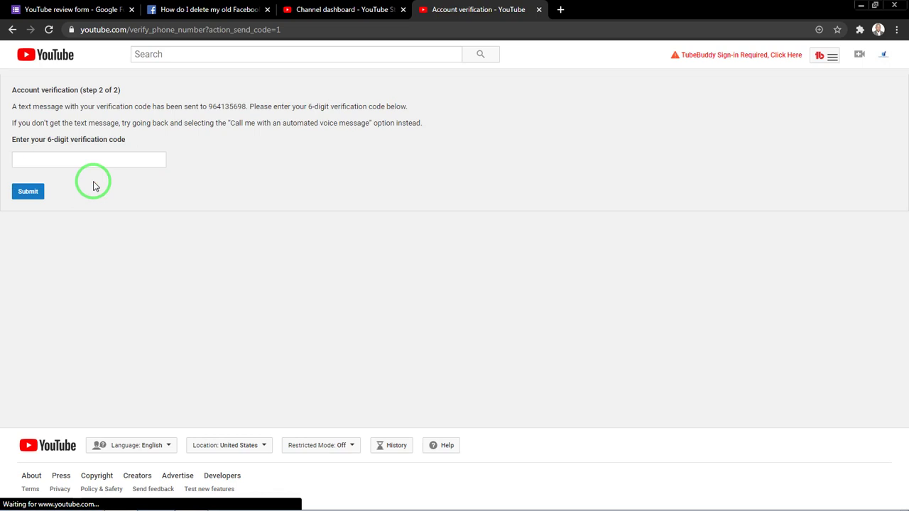
Enter the texted 6-digit verification code and submit it.
click(94, 161)
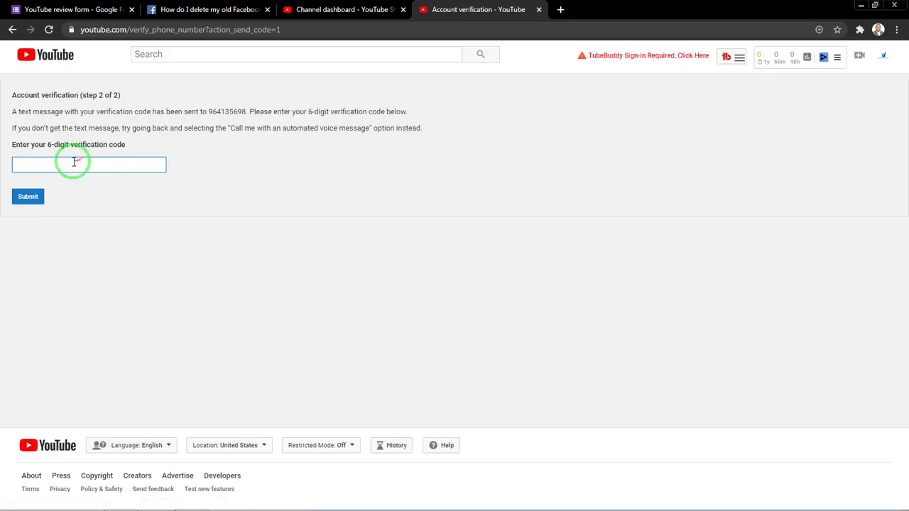
click(63, 164)
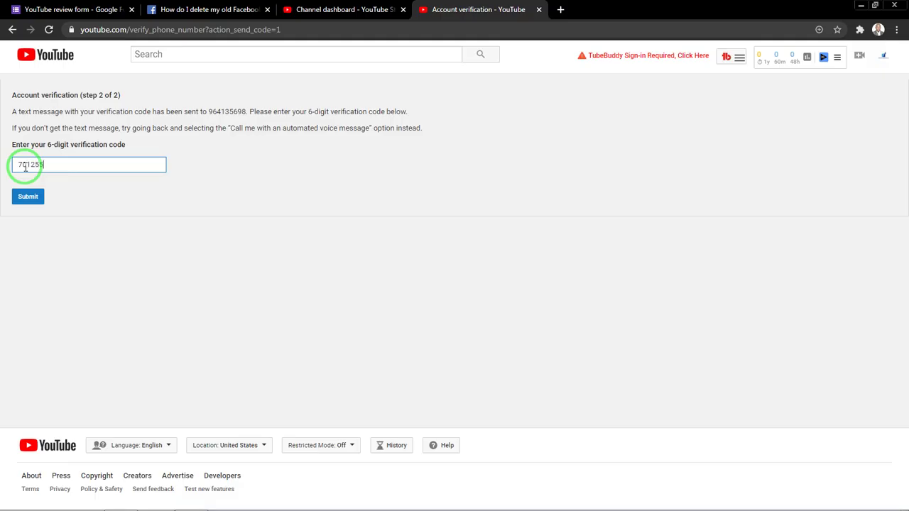
click(28, 196)
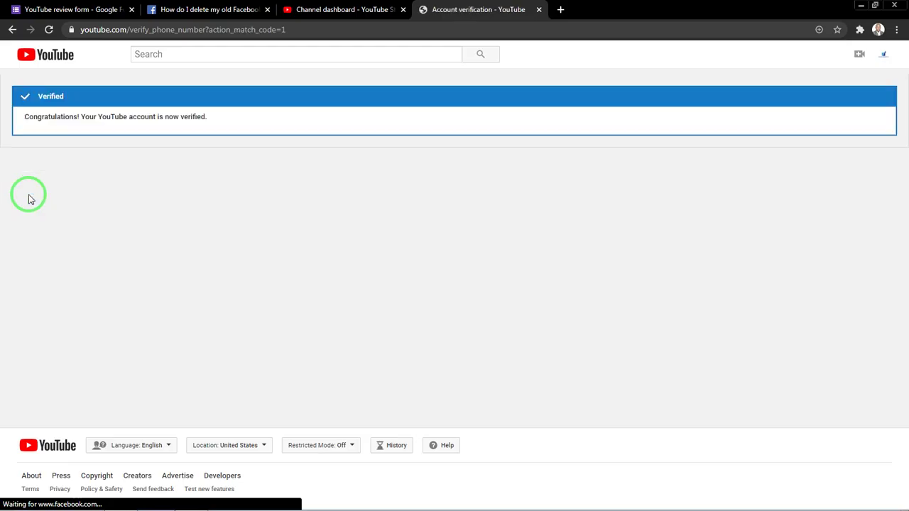
mouse_move(103, 103)
mouse_down()
mouse_move(36, 139)
mouse_move(53, 121)
mouse_move(43, 128)
mouse_up()
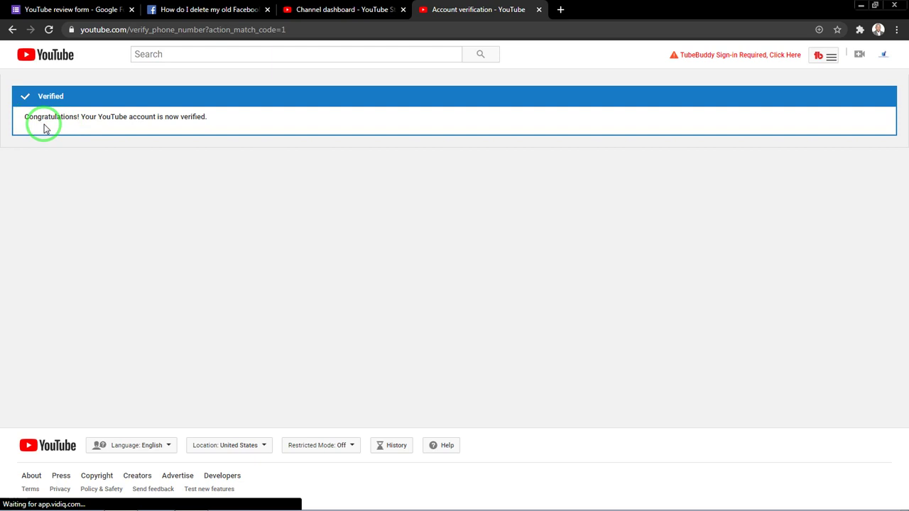
drag(49, 128, 95, 128)
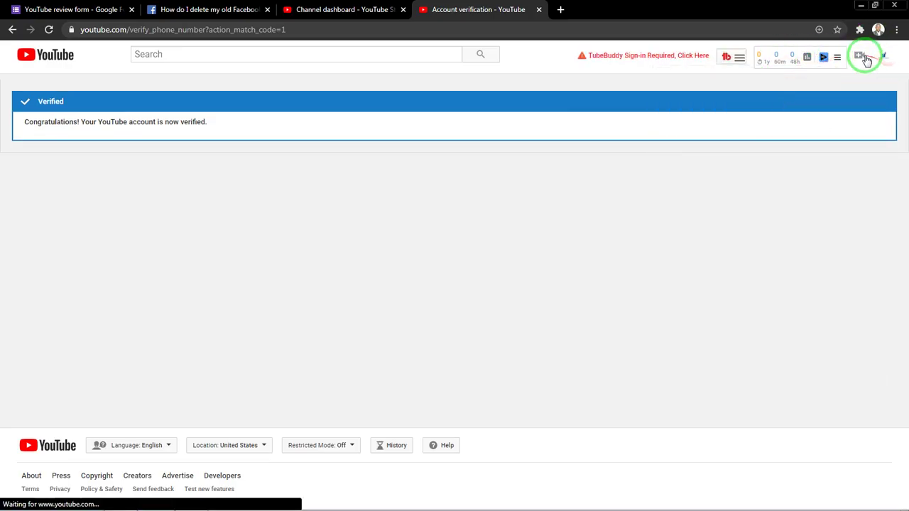
Choose Go live from the Create (camera-plus) menu to reach the Live Control Room welcome.
click(862, 57)
click(789, 110)
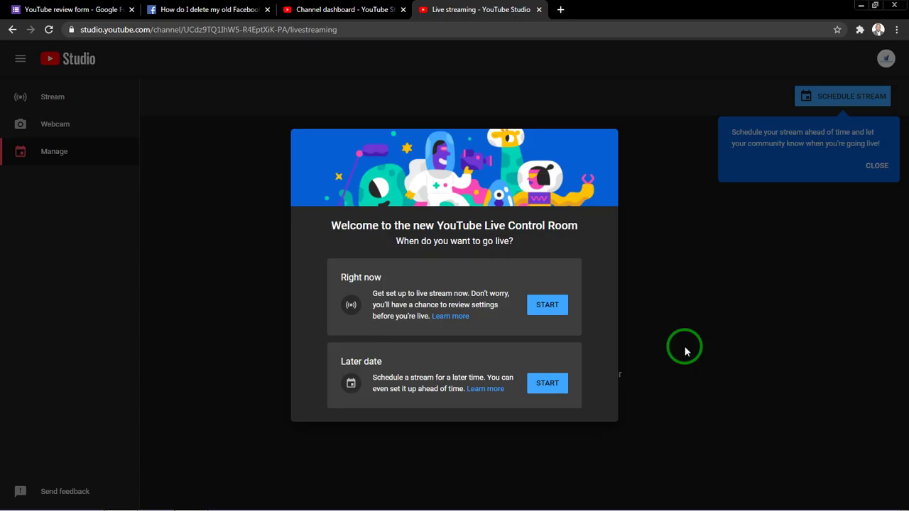
mouse_move(845, 508)
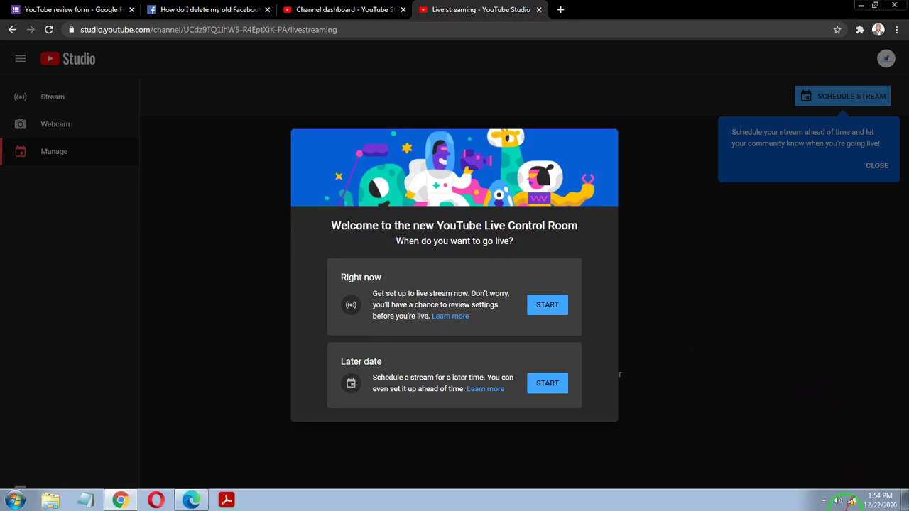